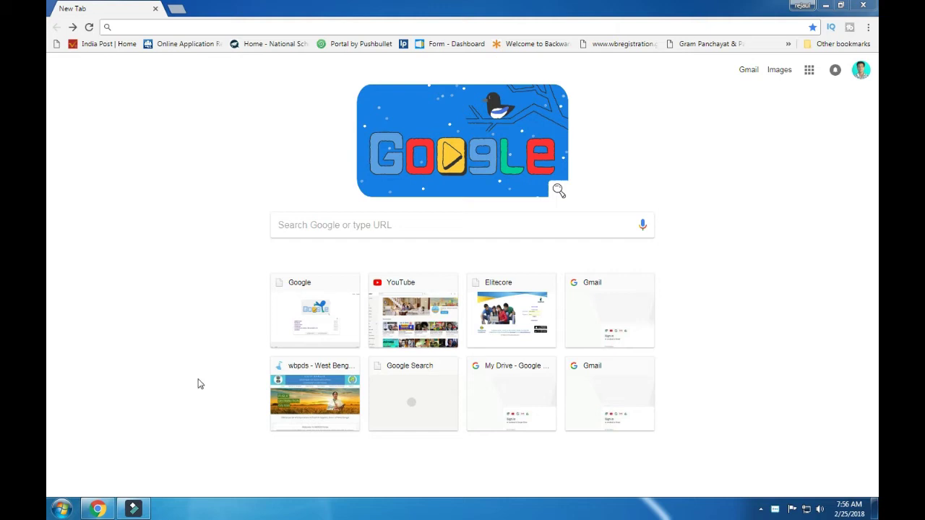
- Focus the Chrome window and open its main menu to reach Bookmarks
click(98, 510)
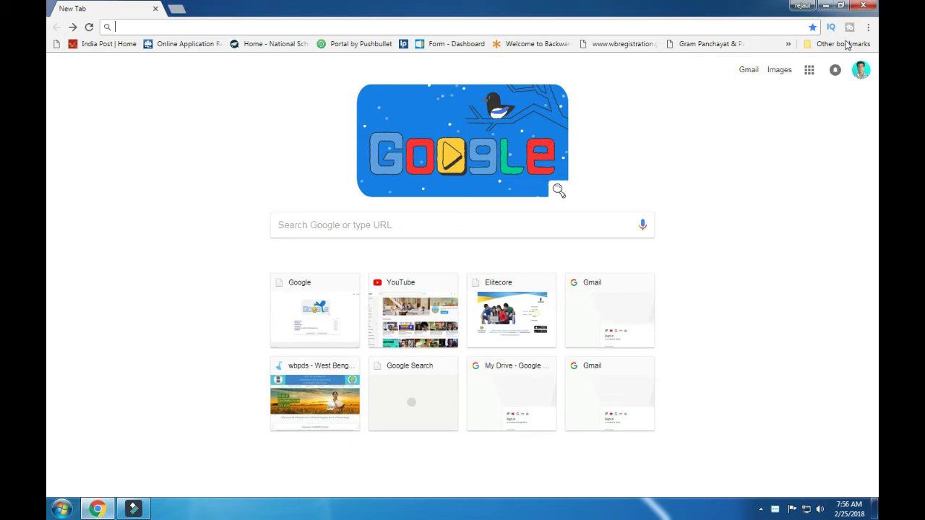
click(868, 27)
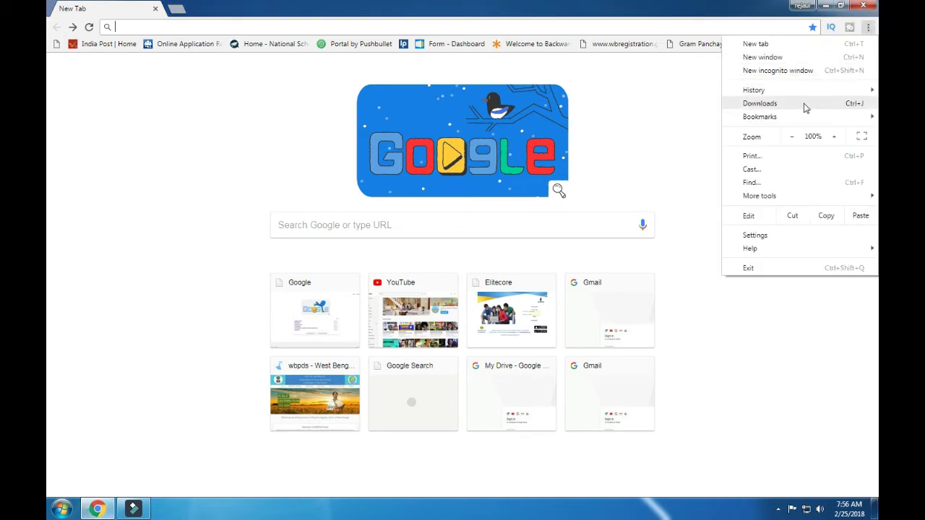
mouse_move(759, 116)
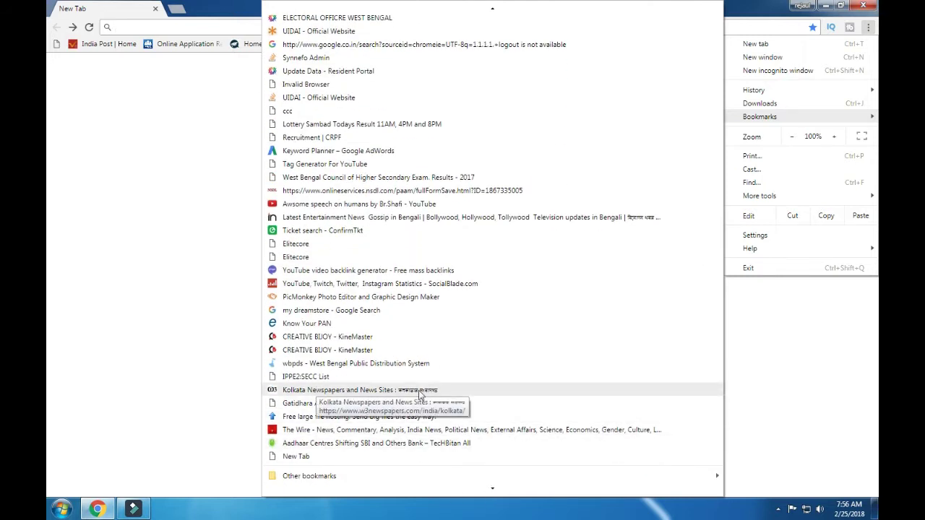
- Load the 'Kolkata Newspapers and News Sites' bookmark on w3newspapers
click(419, 391)
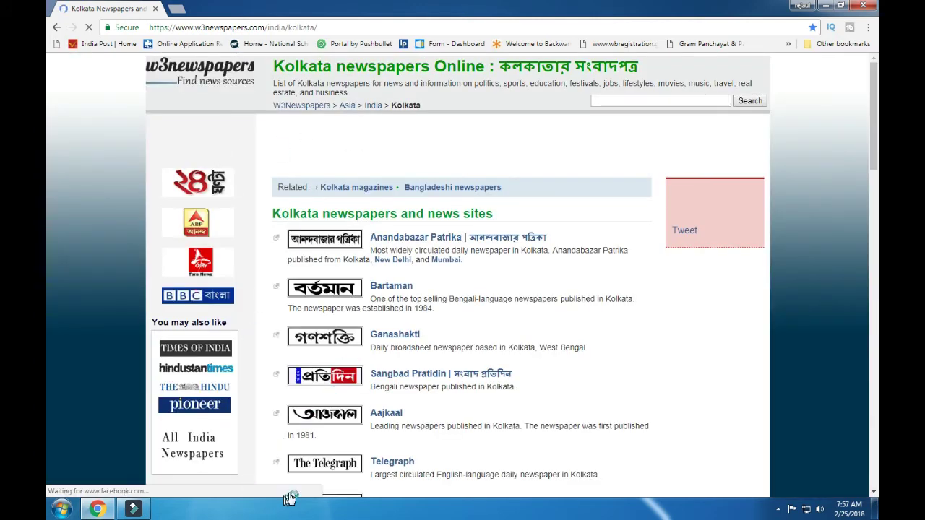
scroll(303, 449, down, 3)
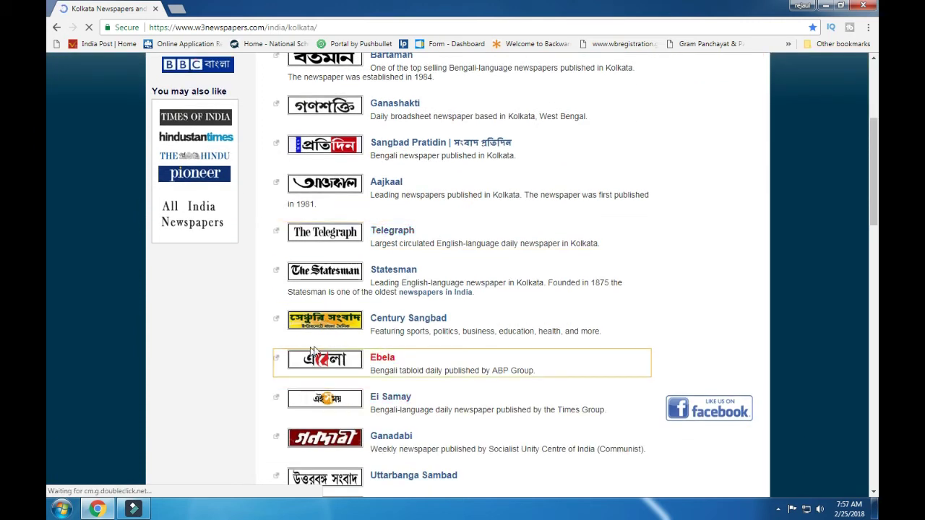
scroll(323, 388, down, 2)
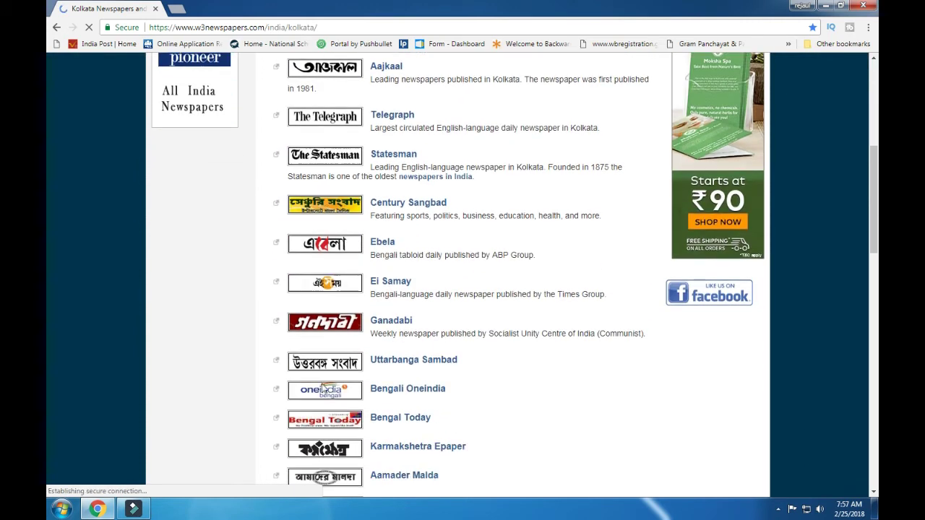
- Open the Uttarbanga Sambad site and reveal the উত্তরবঙ্গ district submenu
click(389, 367)
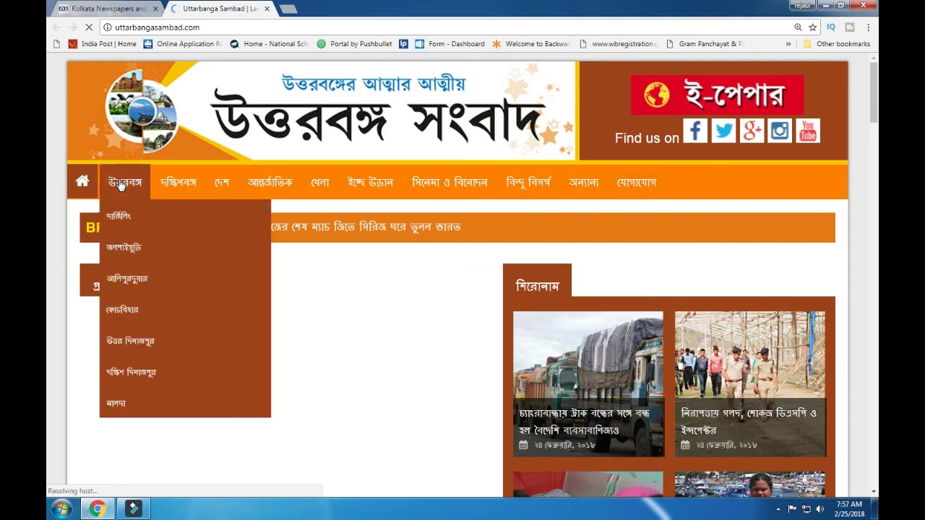
mouse_move(125, 183)
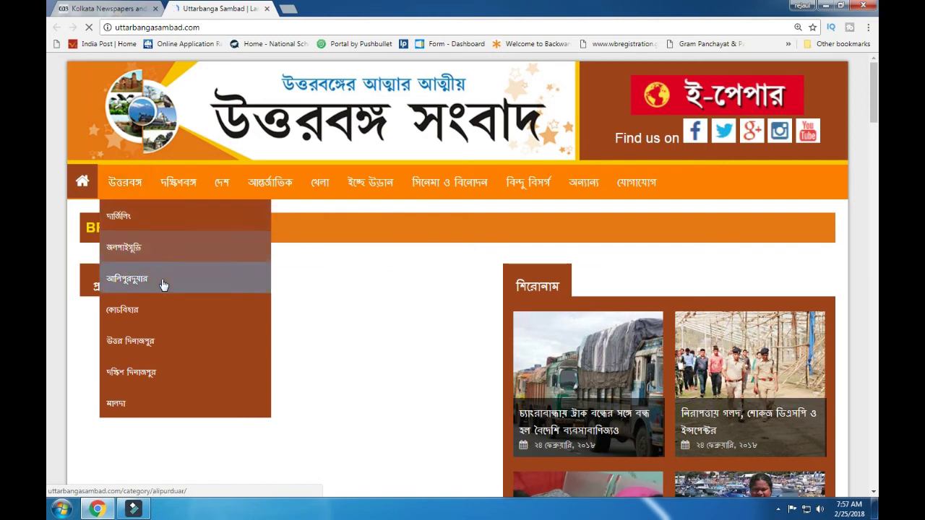
click(166, 376)
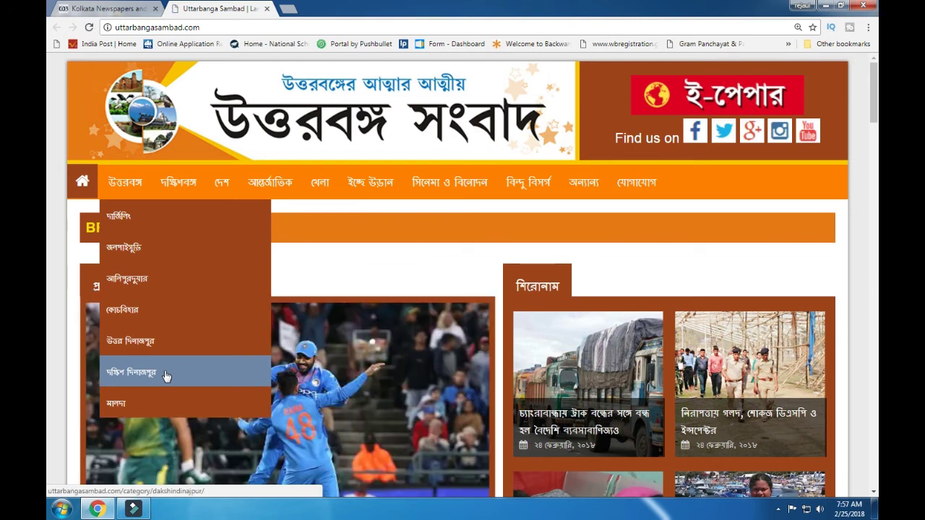
- Choose মালদা in the উত্তরবঙ্গ submenu to show the passport seva kendra story
click(162, 405)
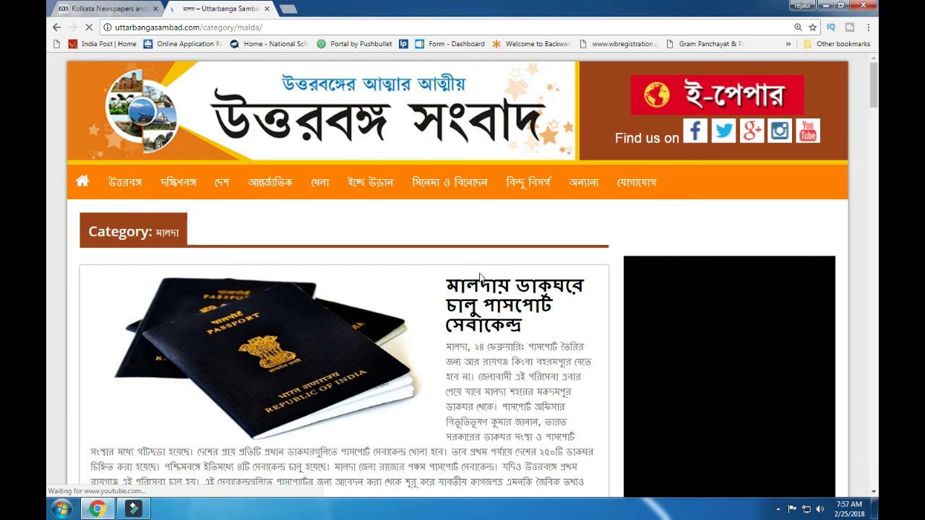
scroll(505, 282, down, 1)
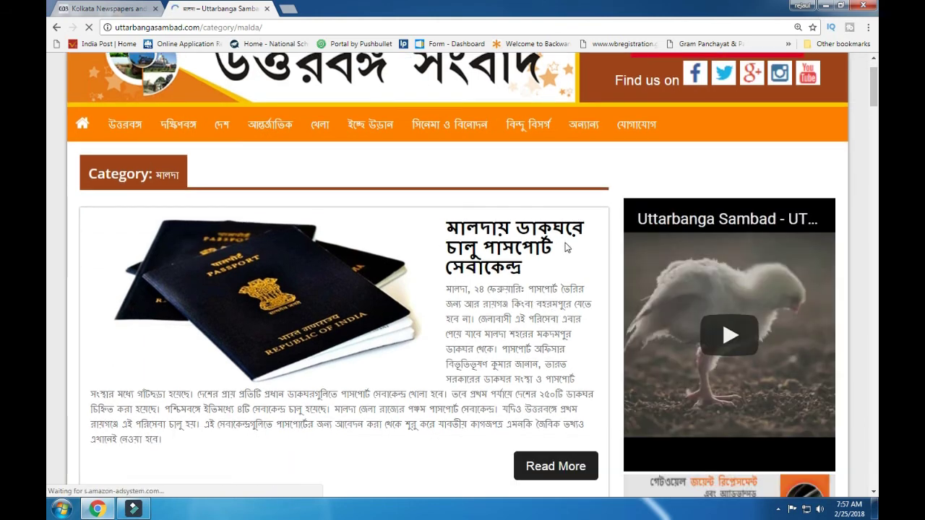